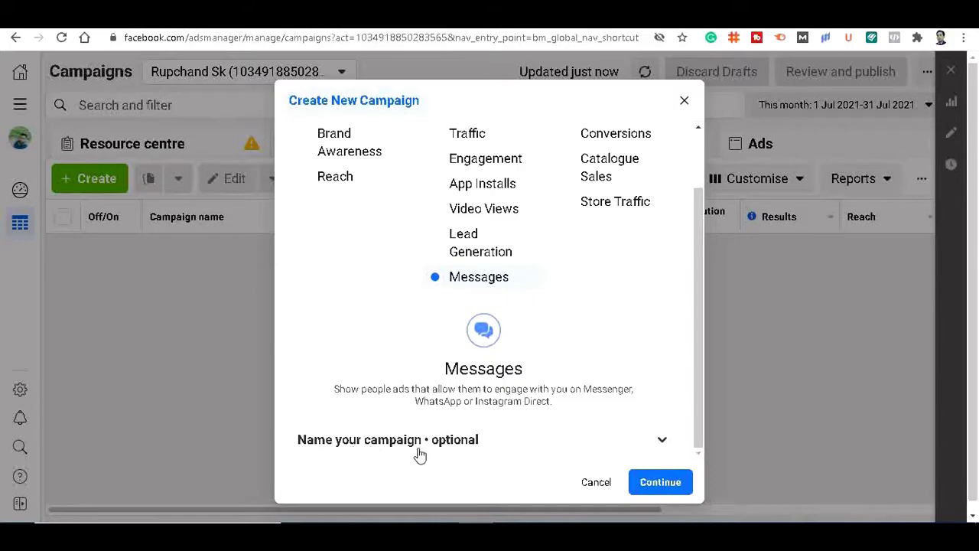
Step: Expand the optional naming section and name the campaign "Taste Messages"
{"action": "left_click", "coordinate": [517, 446]}
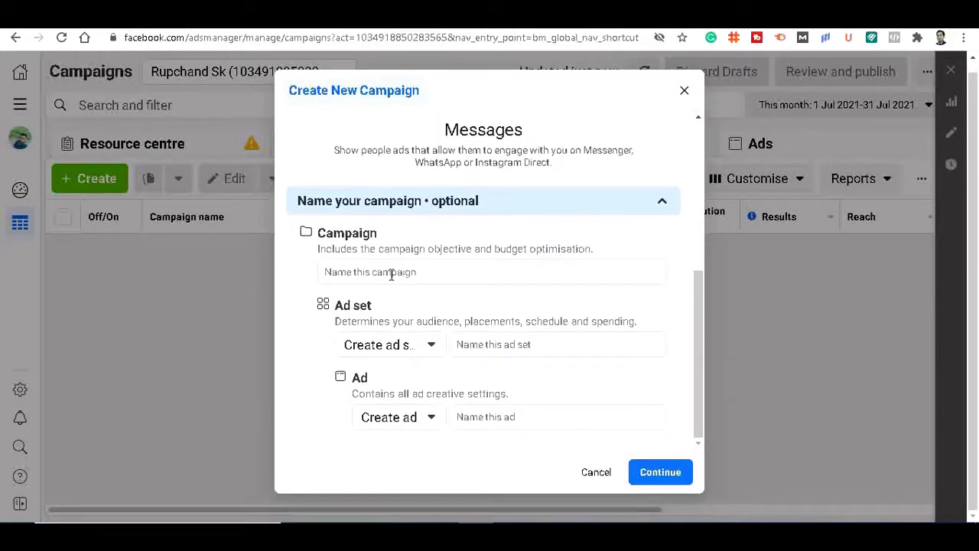
{"action": "left_click", "coordinate": [391, 274]}
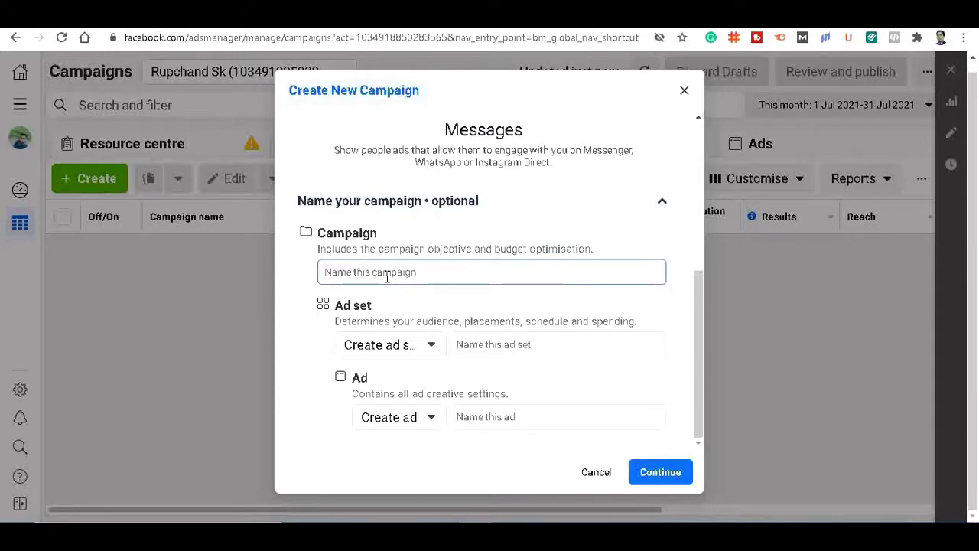
{"action": "type", "text": "Tast"}
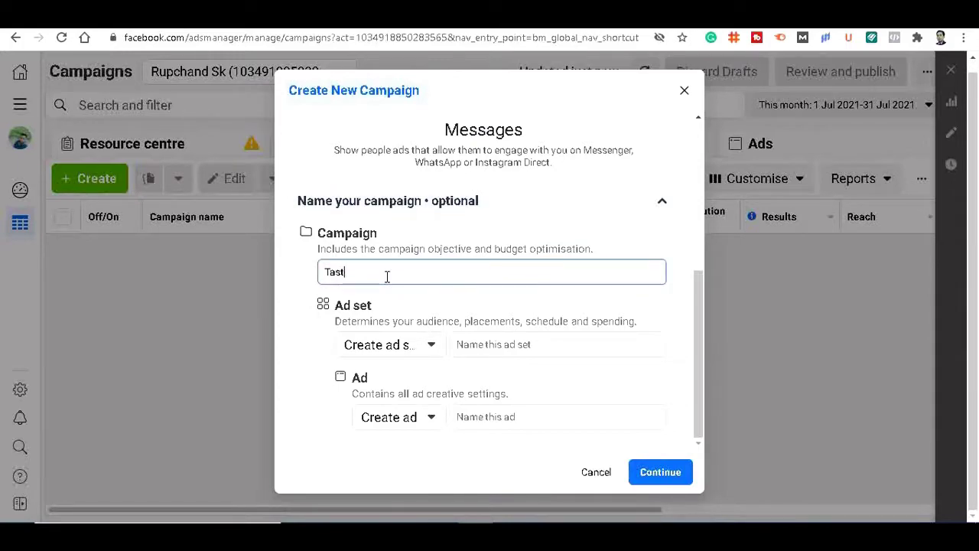
{"action": "type", "text": "e Mess"}
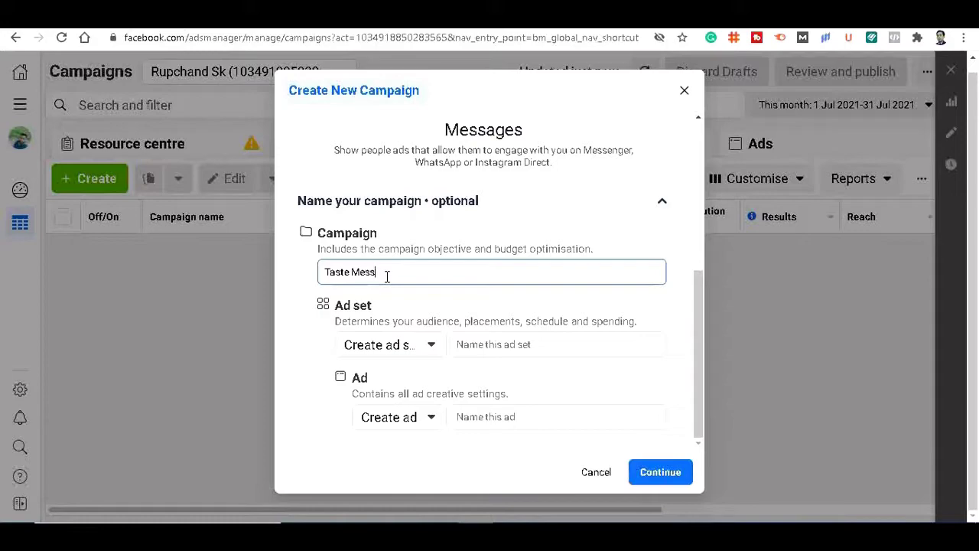
{"action": "type", "text": "eges"}
Step: Copy the campaign name into the ad set and ad name fields, and continue to the campaign setup
{"action": "left_click_drag", "start_coordinate": [396, 274], "coordinate": [237, 273]}
{"action": "key", "text": "ctrl+c"}
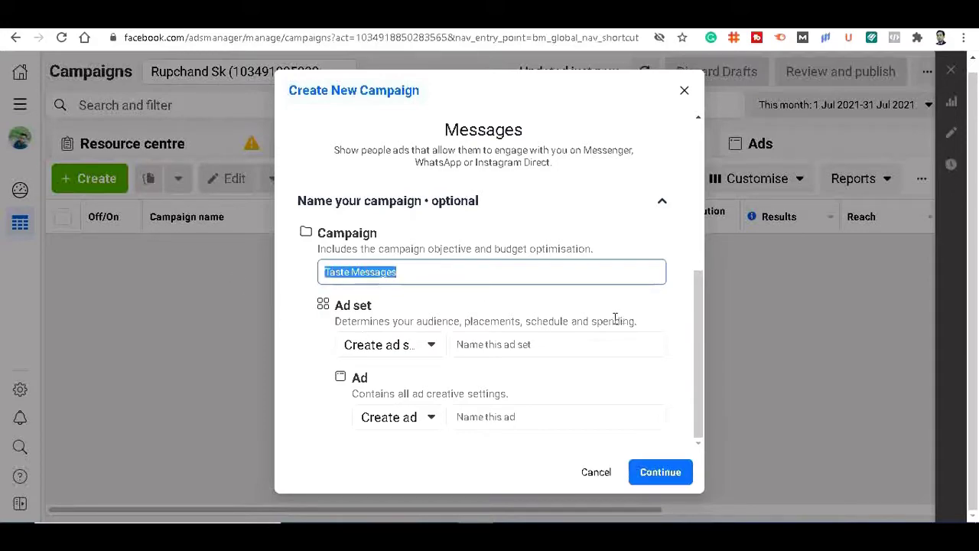
{"action": "left_click", "coordinate": [515, 344]}
{"action": "key", "text": "ctrl+v"}
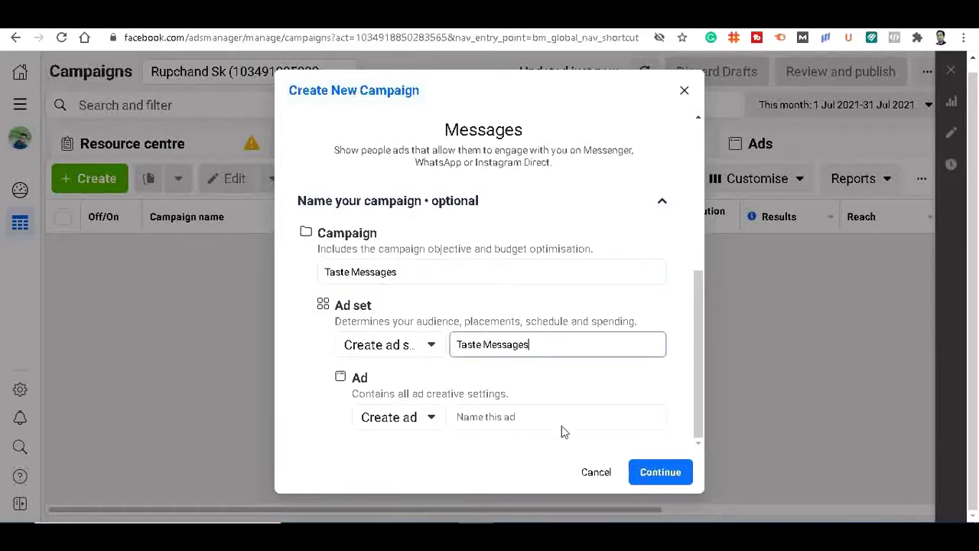
{"action": "left_click", "coordinate": [520, 417]}
{"action": "key", "text": "ctrl+v"}
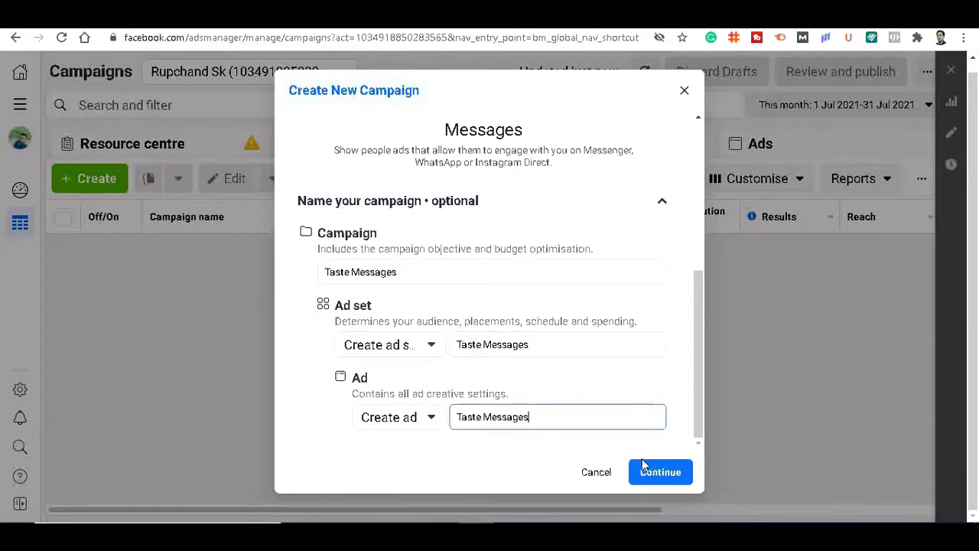
{"action": "left_click", "coordinate": [654, 473]}
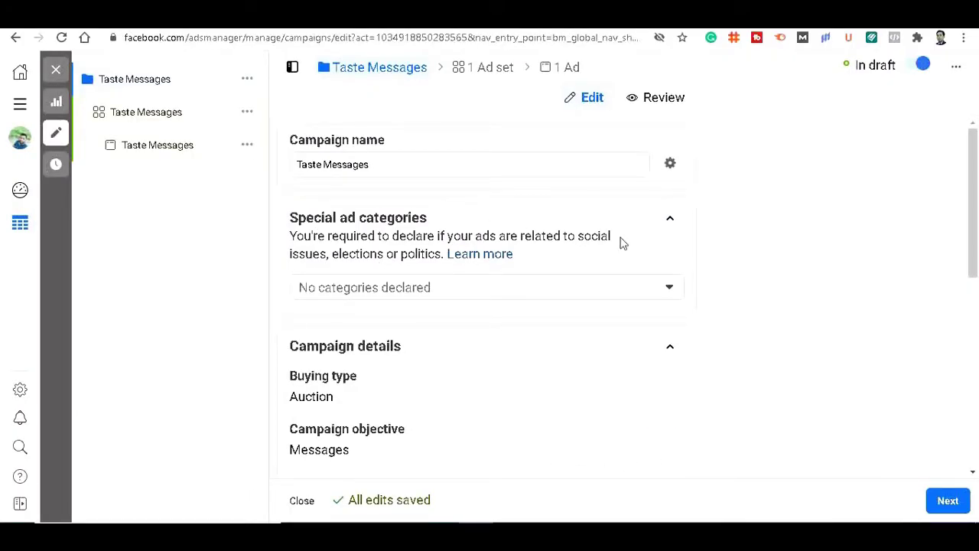
Step: Proceed to the ad set settings and enable Messenger alongside WhatsApp as the messaging apps
{"action": "scroll", "coordinate": [618, 244], "scroll_direction": "down", "scroll_amount": 6}
{"action": "left_click", "coordinate": [945, 502]}
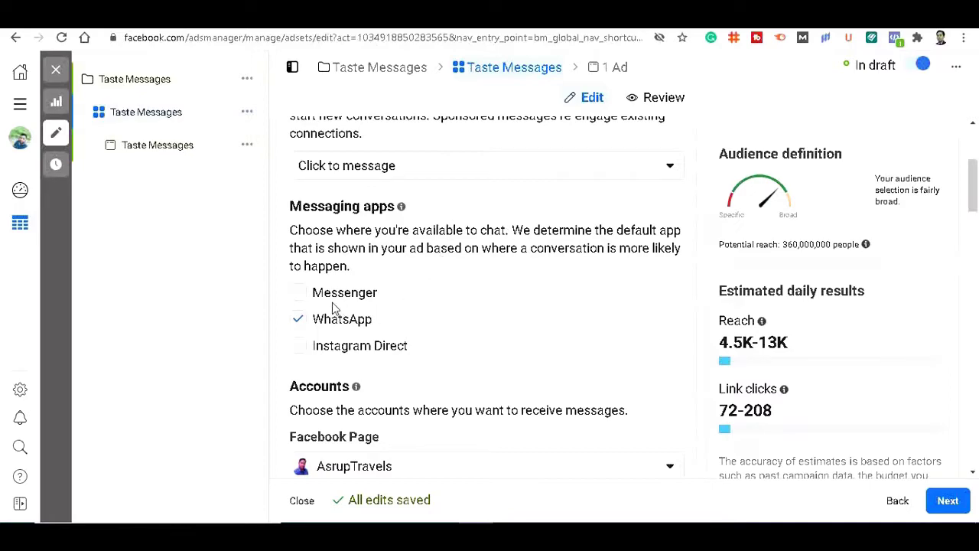
{"action": "left_click", "coordinate": [298, 292]}
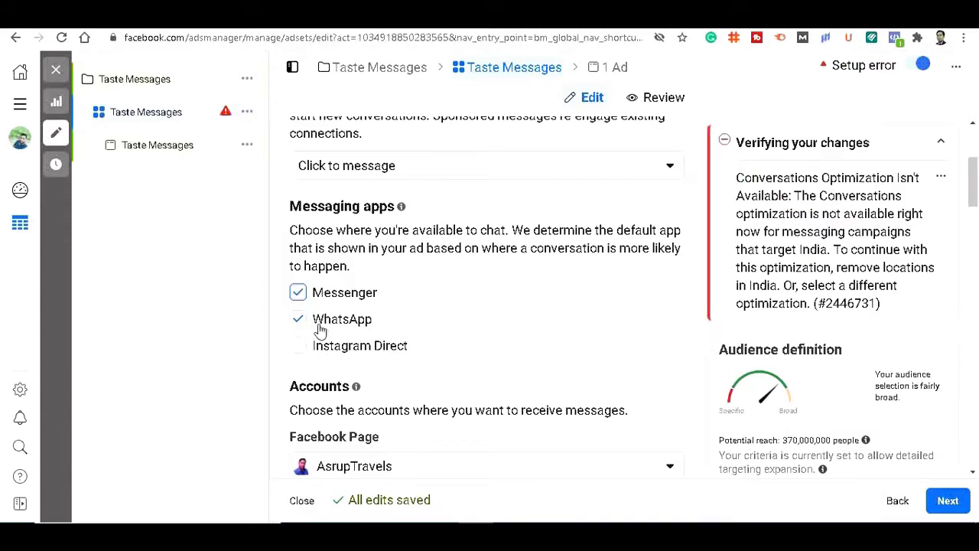
{"action": "left_click", "coordinate": [300, 321]}
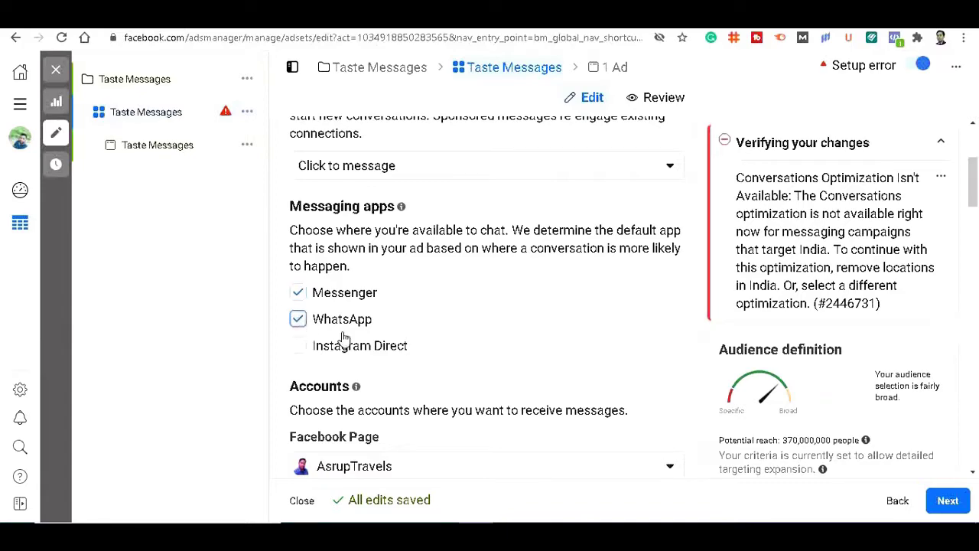
Step: Select RupDigital.com as the Facebook Page that receives the messages
{"action": "scroll", "coordinate": [449, 255], "scroll_direction": "down", "scroll_amount": 2}
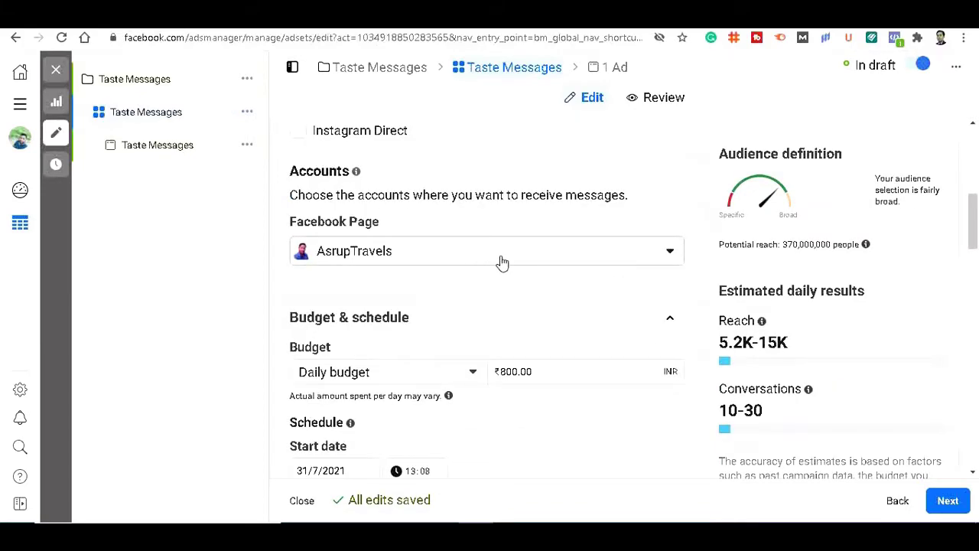
{"action": "left_click", "coordinate": [501, 262]}
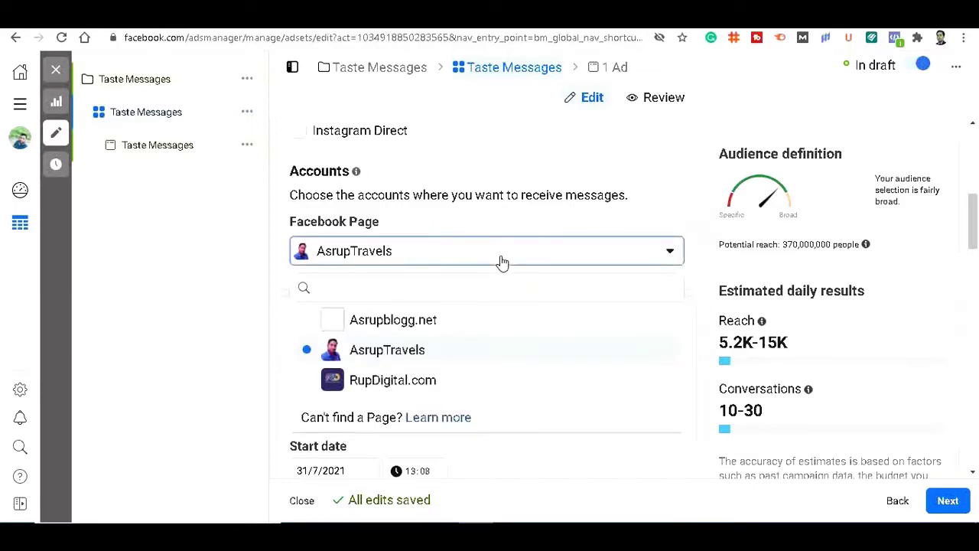
{"action": "left_click", "coordinate": [314, 380]}
Step: Review the ad set's budget and schedule, audience, placements, and optimisation and delivery settings
{"action": "scroll", "coordinate": [553, 370], "scroll_direction": "down", "scroll_amount": 2}
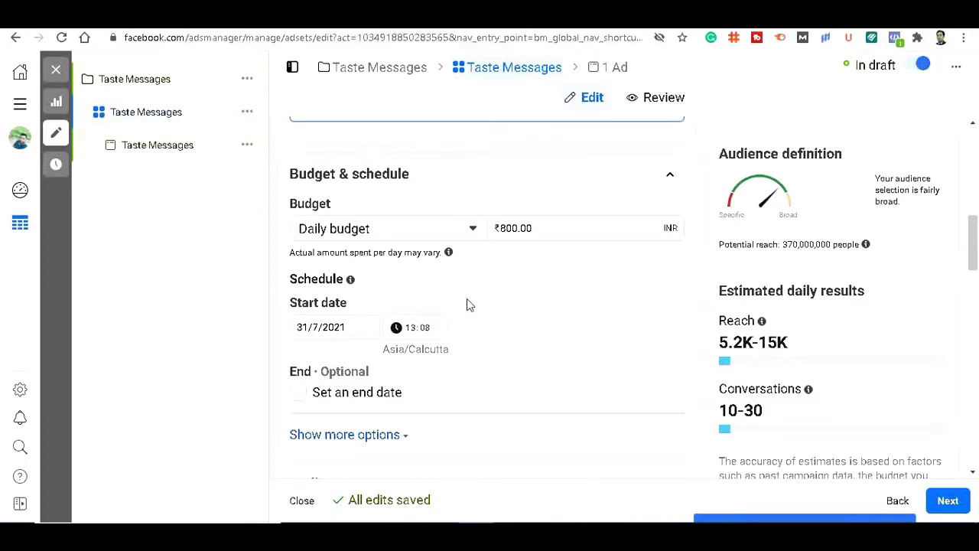
{"action": "scroll", "coordinate": [477, 330], "scroll_direction": "down", "scroll_amount": 5}
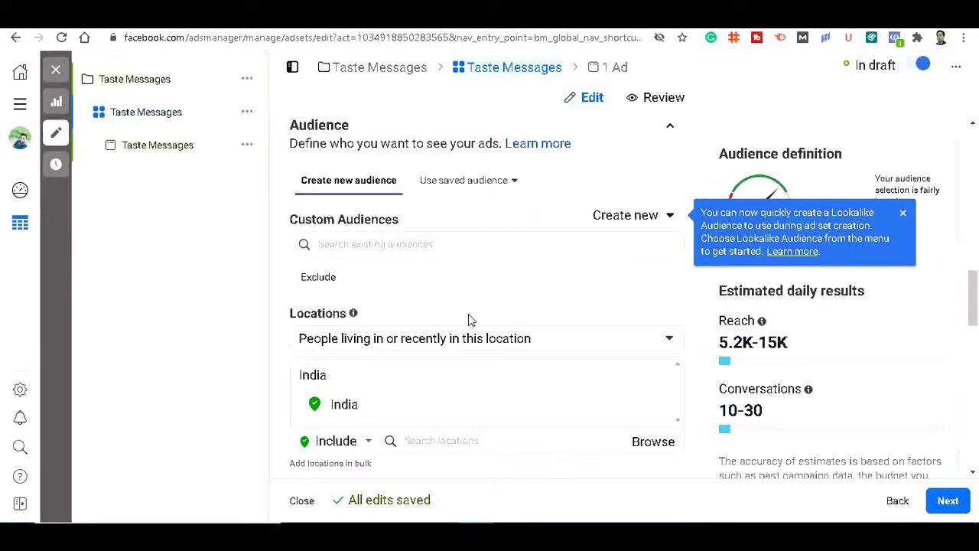
{"action": "scroll", "coordinate": [469, 315], "scroll_direction": "down", "scroll_amount": 1}
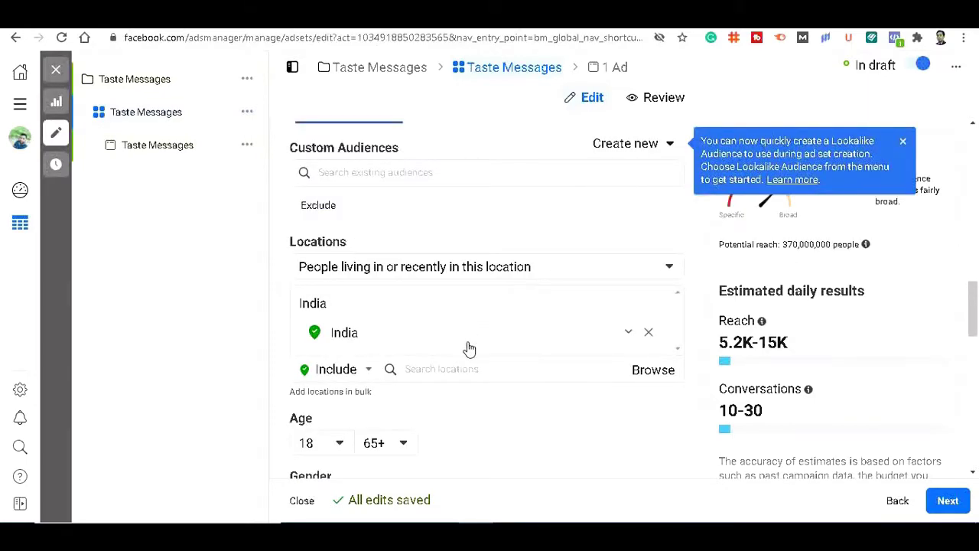
{"action": "scroll", "coordinate": [469, 327], "scroll_direction": "down", "scroll_amount": 2}
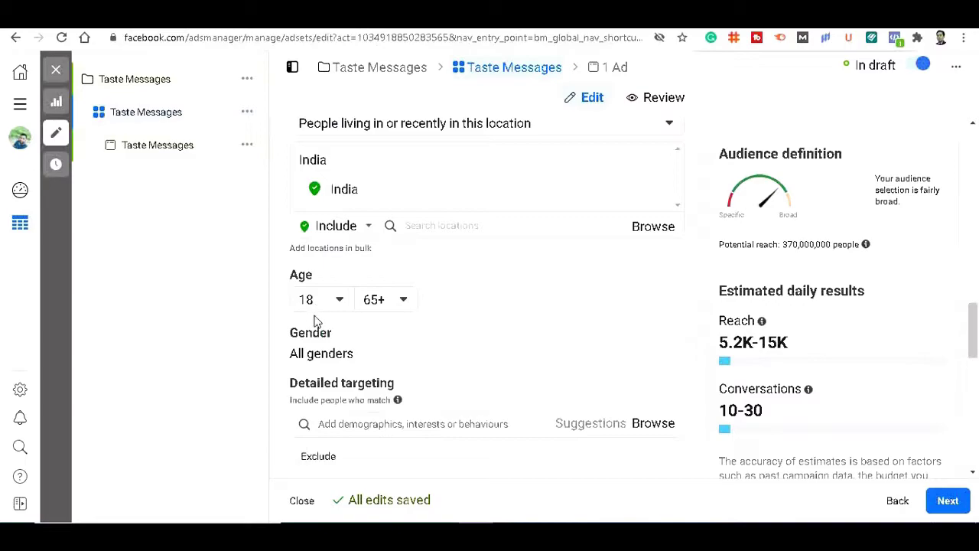
{"action": "scroll", "coordinate": [485, 386], "scroll_direction": "down", "scroll_amount": 2}
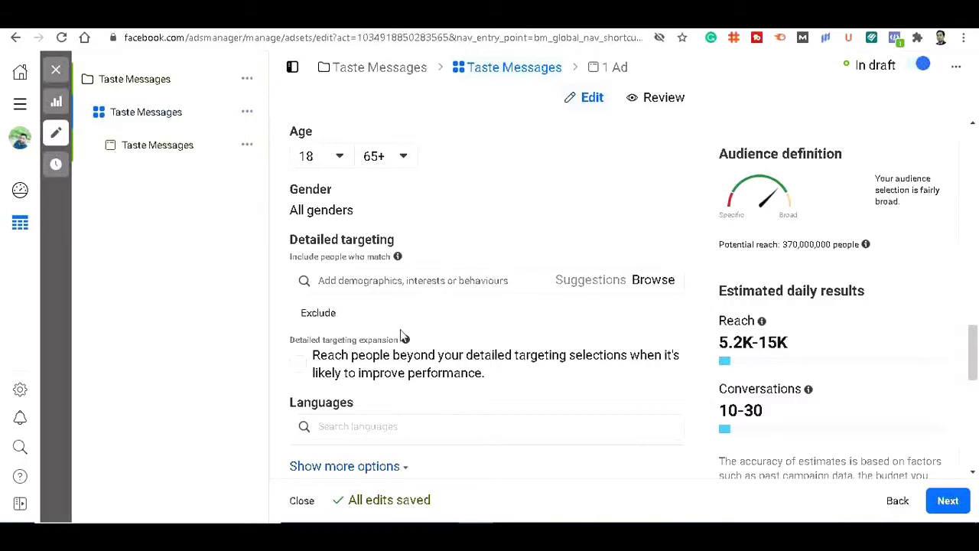
{"action": "scroll", "coordinate": [496, 347], "scroll_direction": "down", "scroll_amount": 3}
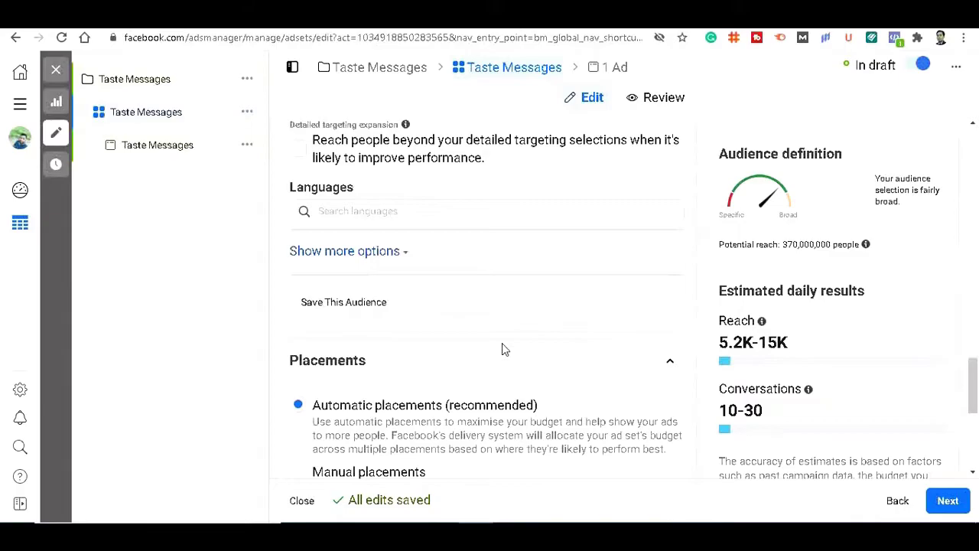
{"action": "scroll", "coordinate": [502, 350], "scroll_direction": "down", "scroll_amount": 5}
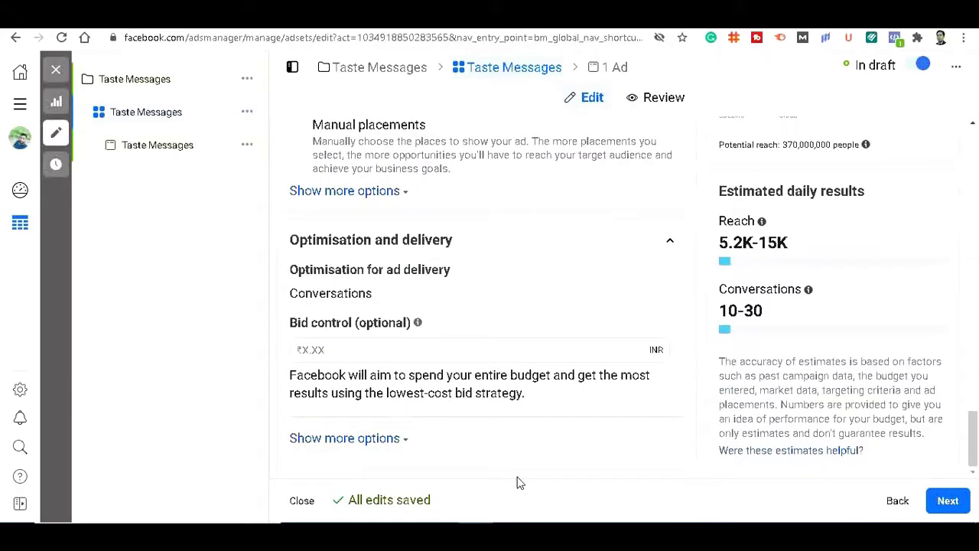
Step: Proceed to the ad settings and add the "Learn Digital Marketing For Free" account image as media, keeping the default crop and optimisation options
{"action": "left_click", "coordinate": [945, 500]}
{"action": "scroll", "coordinate": [493, 322], "scroll_direction": "down", "scroll_amount": 3}
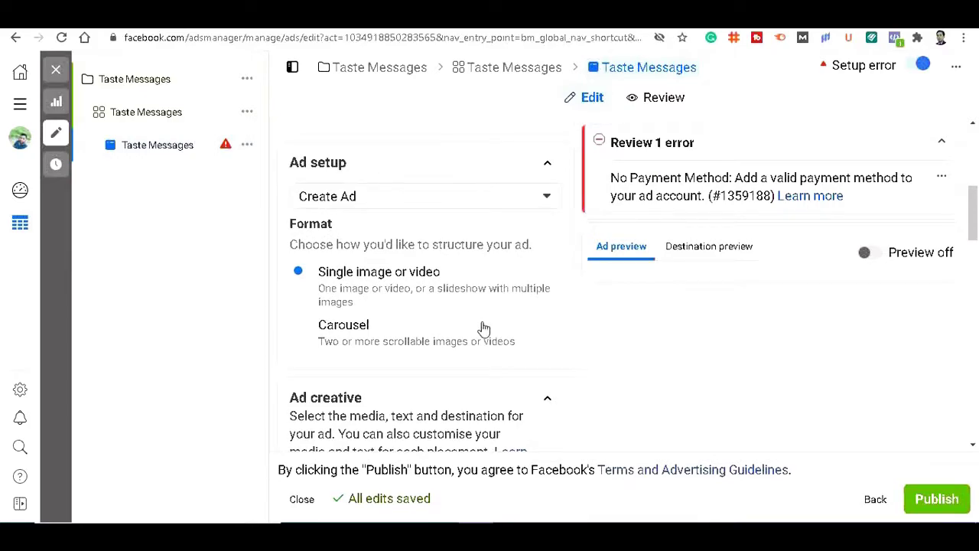
{"action": "scroll", "coordinate": [483, 327], "scroll_direction": "down", "scroll_amount": 5}
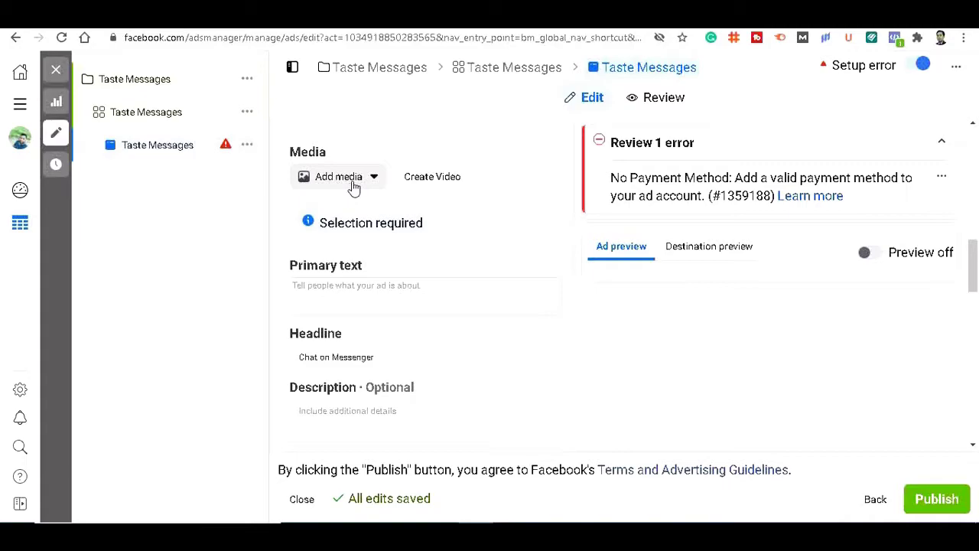
{"action": "left_click", "coordinate": [354, 186]}
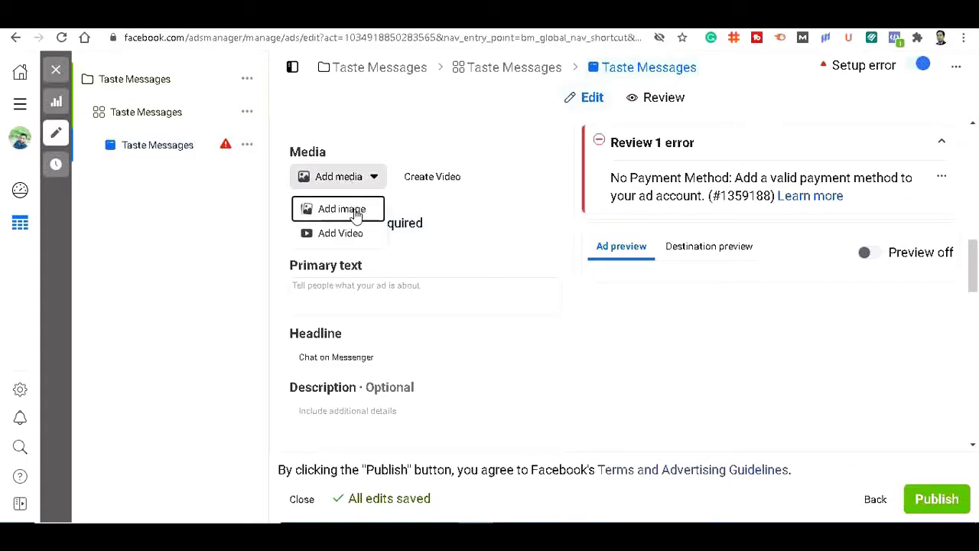
{"action": "left_click", "coordinate": [356, 215]}
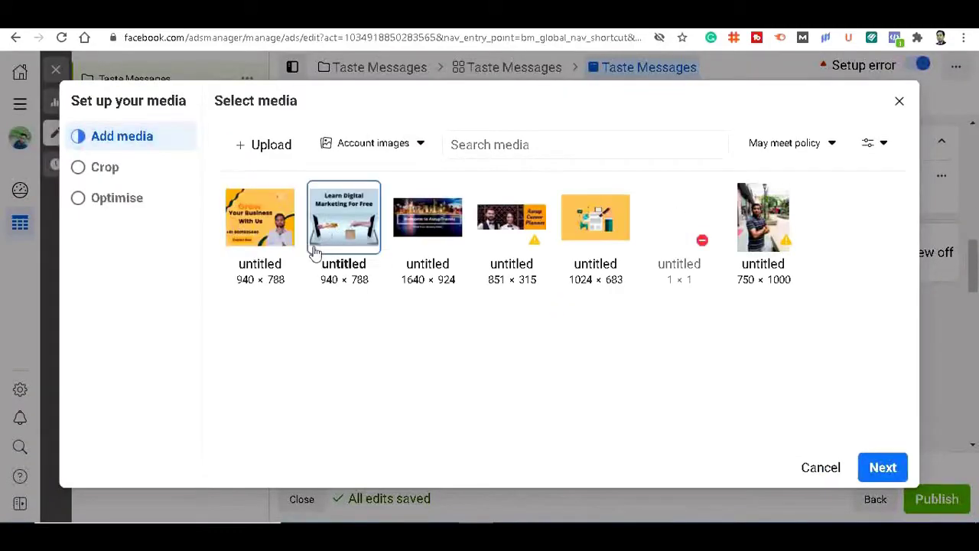
{"action": "left_click", "coordinate": [882, 470]}
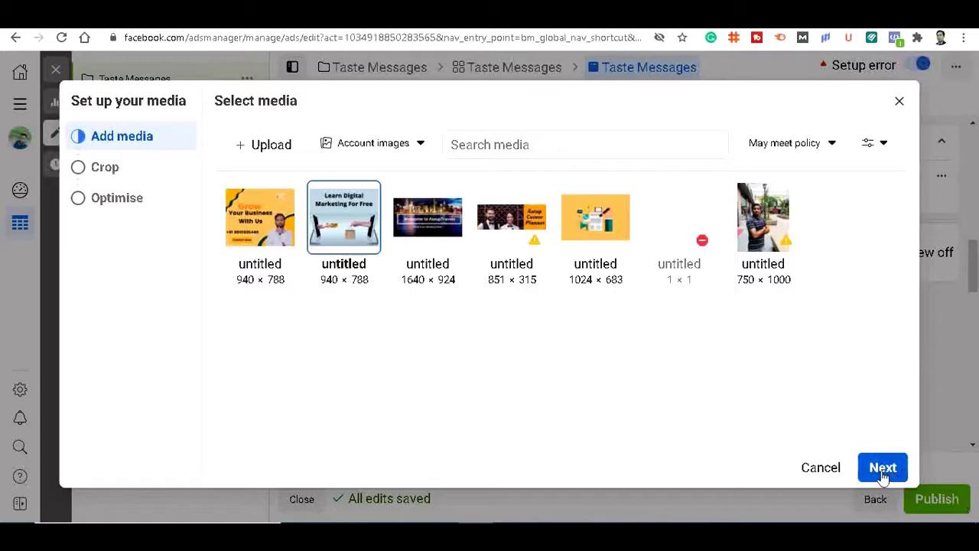
{"action": "left_click", "coordinate": [882, 470]}
{"action": "left_click", "coordinate": [882, 470]}
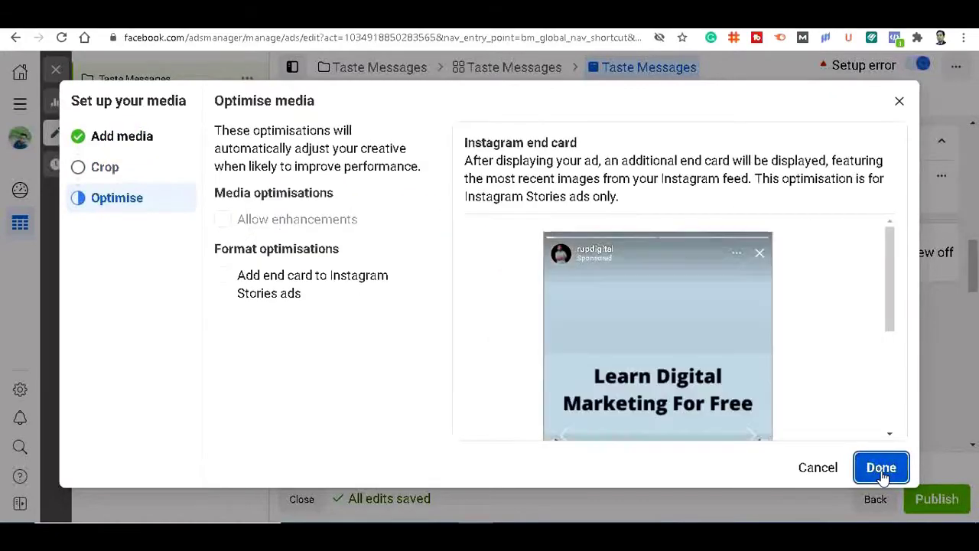
{"action": "left_click", "coordinate": [882, 470]}
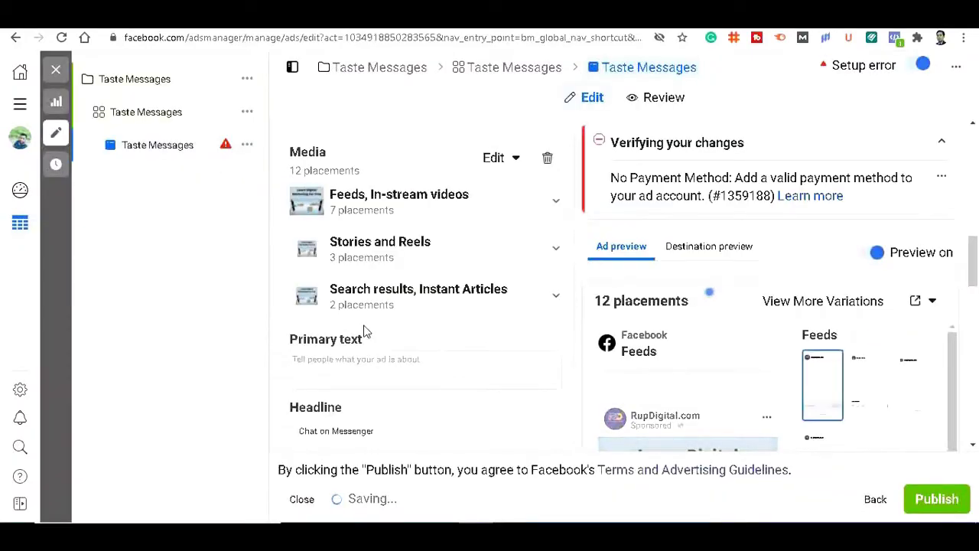
Step: Examine the ad's primary text, headline, description and call to action fields
{"action": "scroll", "coordinate": [449, 329], "scroll_direction": "down", "scroll_amount": 4}
{"action": "scroll", "coordinate": [448, 329], "scroll_direction": "up", "scroll_amount": 2}
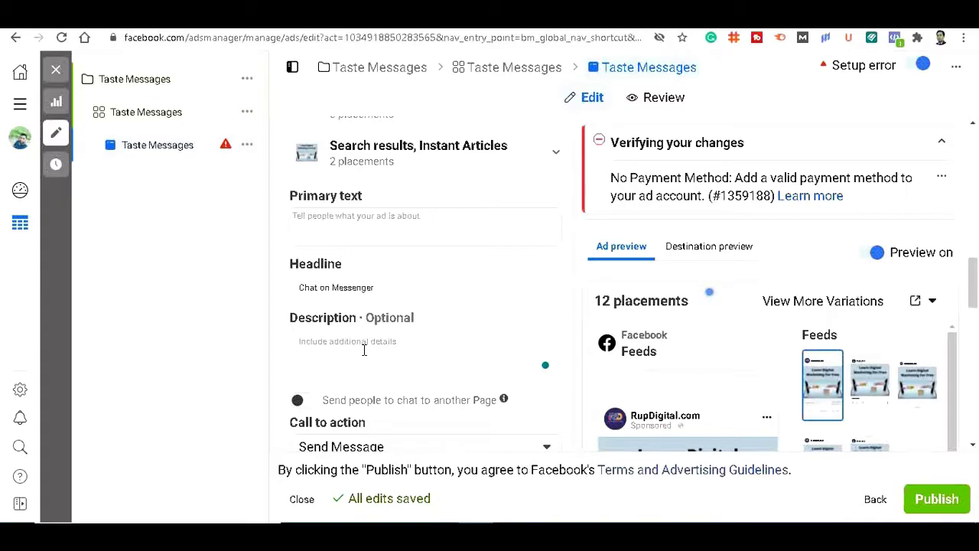
{"action": "scroll", "coordinate": [369, 345], "scroll_direction": "down", "scroll_amount": 2}
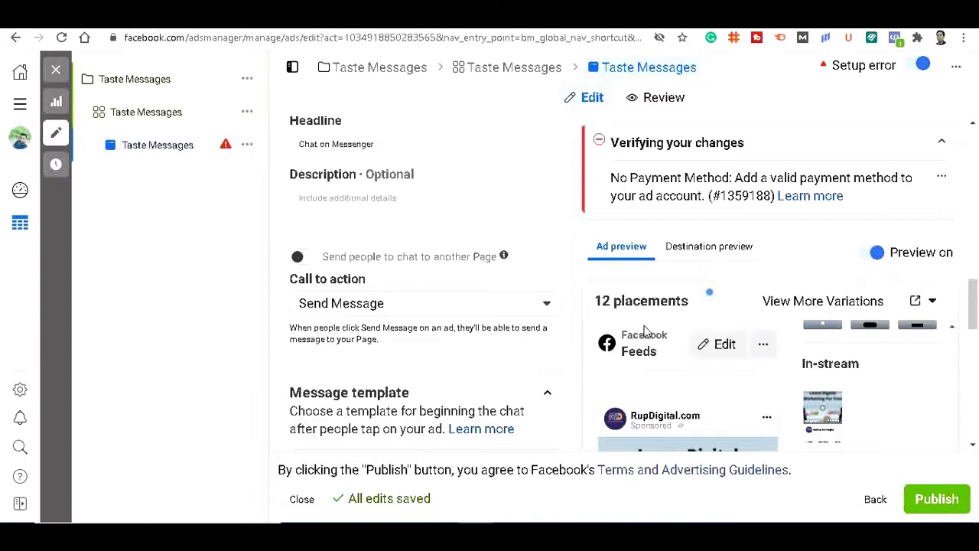
{"action": "scroll", "coordinate": [429, 337], "scroll_direction": "down", "scroll_amount": 4}
{"action": "scroll", "coordinate": [420, 333], "scroll_direction": "up", "scroll_amount": 4}
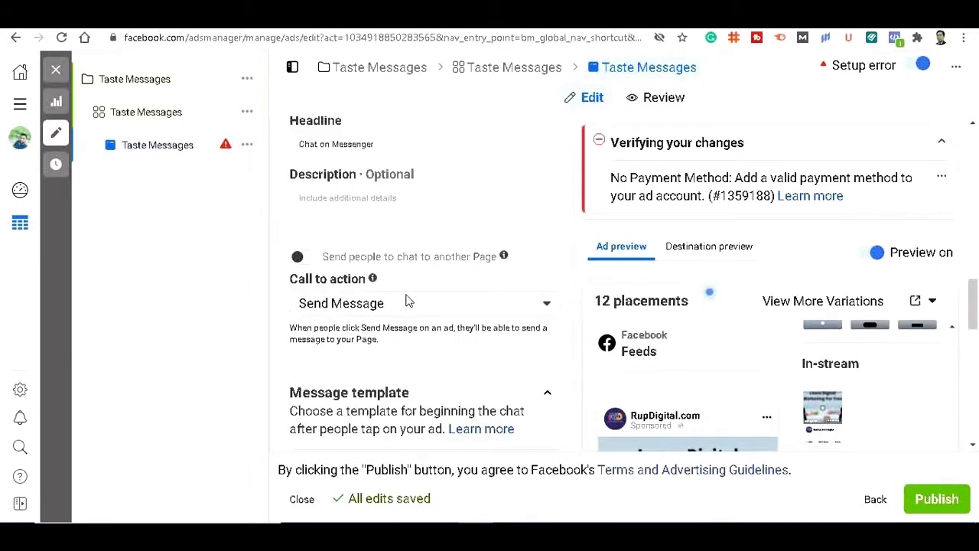
Step: Start creating a new "Start conversations" message template for the ad
{"action": "scroll", "coordinate": [407, 303], "scroll_direction": "down", "scroll_amount": 2}
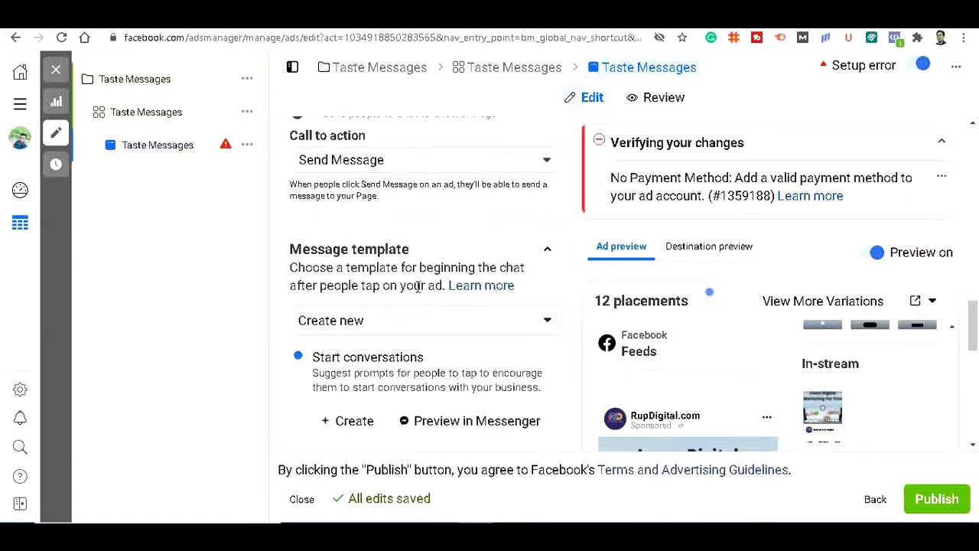
{"action": "scroll", "coordinate": [367, 328], "scroll_direction": "up", "scroll_amount": 1}
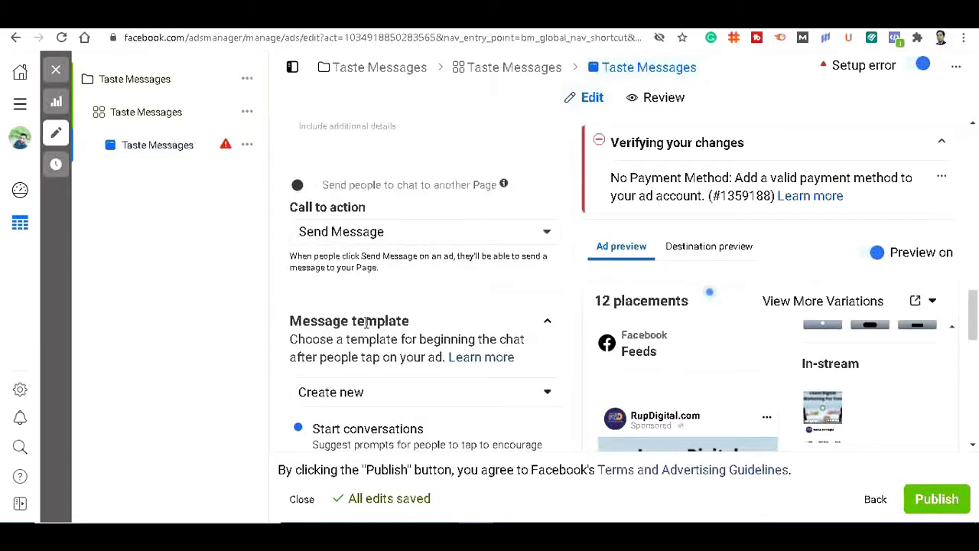
{"action": "scroll", "coordinate": [368, 327], "scroll_direction": "down", "scroll_amount": 1}
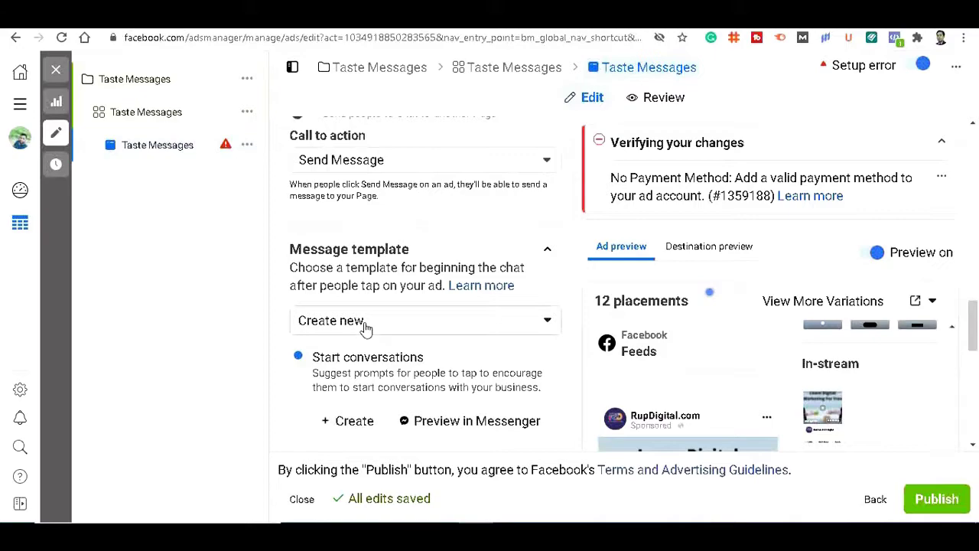
{"action": "scroll", "coordinate": [365, 327], "scroll_direction": "down", "scroll_amount": 1}
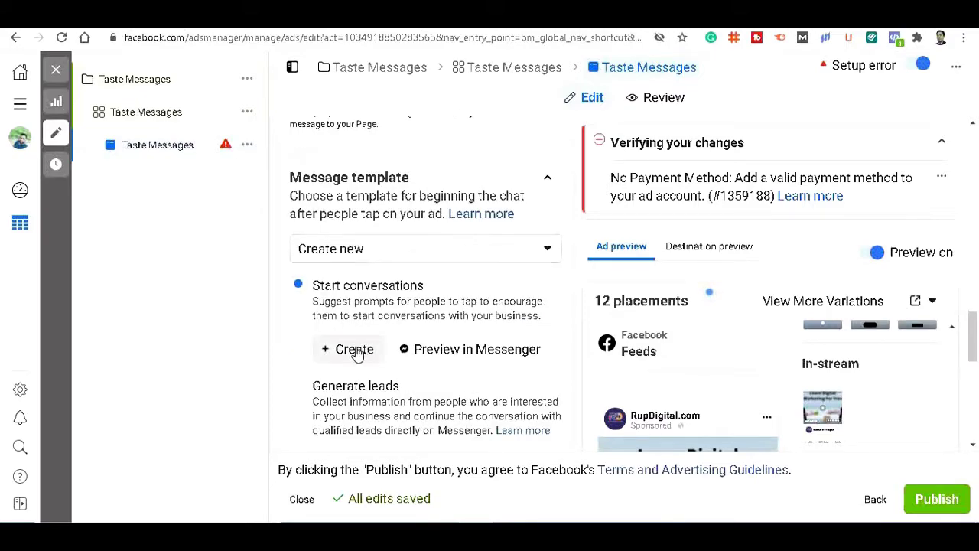
{"action": "left_click", "coordinate": [354, 350]}
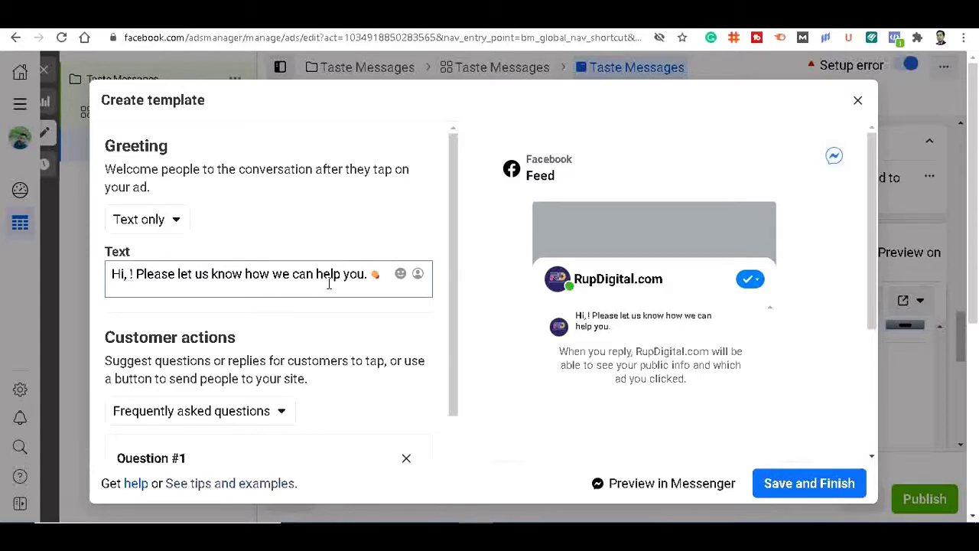
Step: Replace the template's first frequently asked question with "I am Interested. Can you provide me your your Free course link?"
{"action": "scroll", "coordinate": [617, 314], "scroll_direction": "down", "scroll_amount": 6}
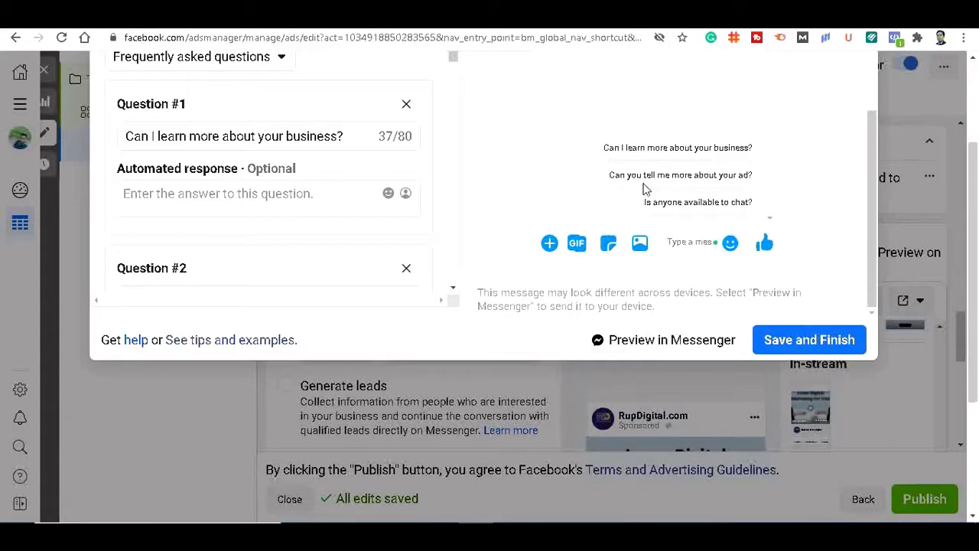
{"action": "scroll", "coordinate": [170, 254], "scroll_direction": "up", "scroll_amount": 3}
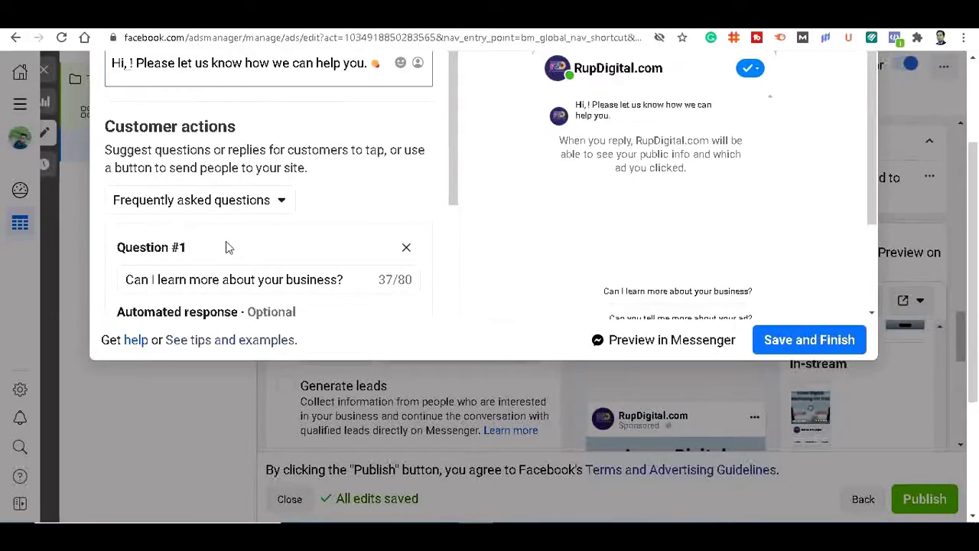
{"action": "scroll", "coordinate": [220, 248], "scroll_direction": "down", "scroll_amount": 1}
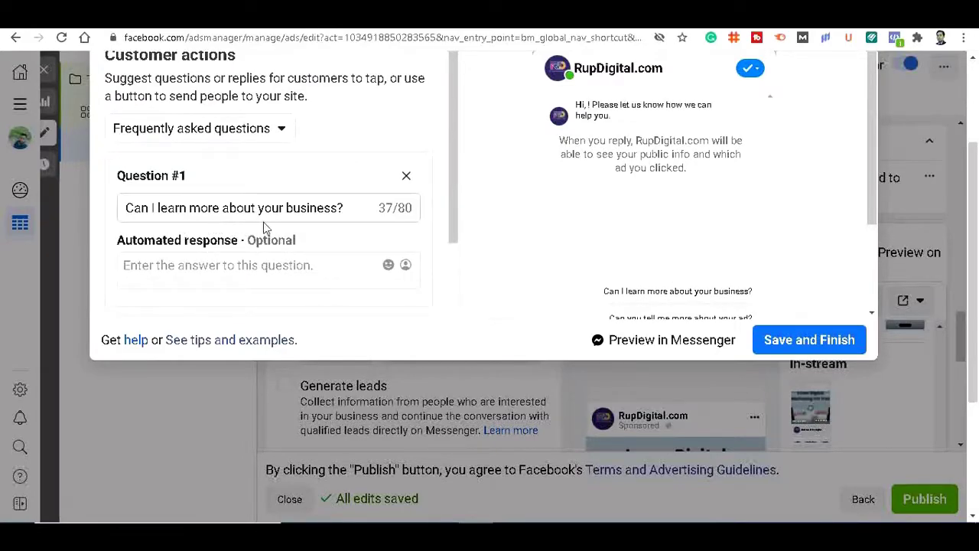
{"action": "left_click", "coordinate": [337, 220]}
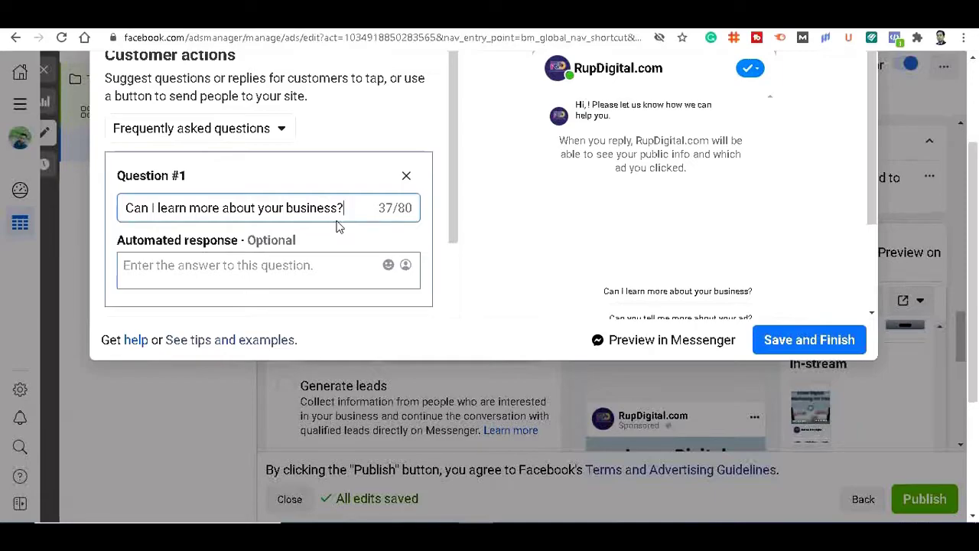
{"action": "key", "text": "BackSpace"}
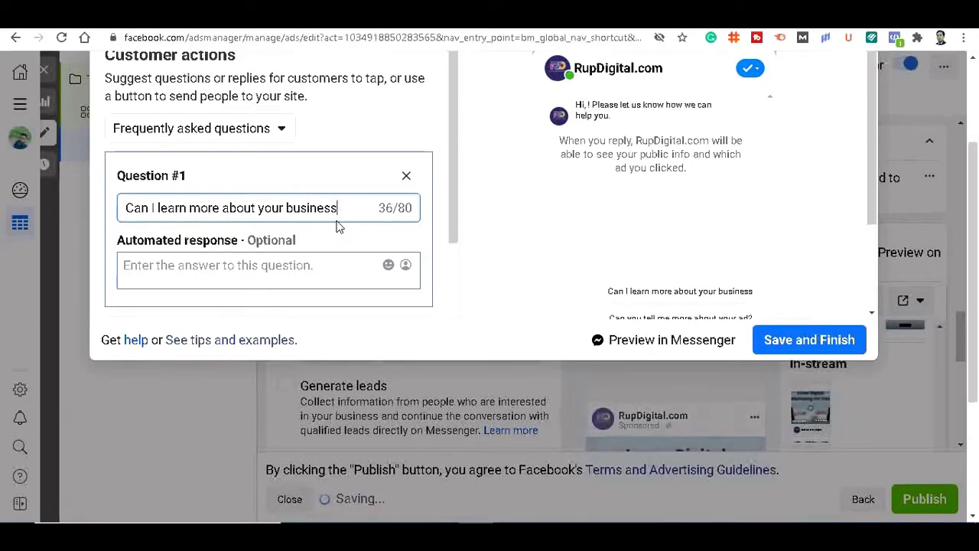
{"action": "key", "text": "ctrl+a"}
{"action": "key", "text": "BackSpace"}
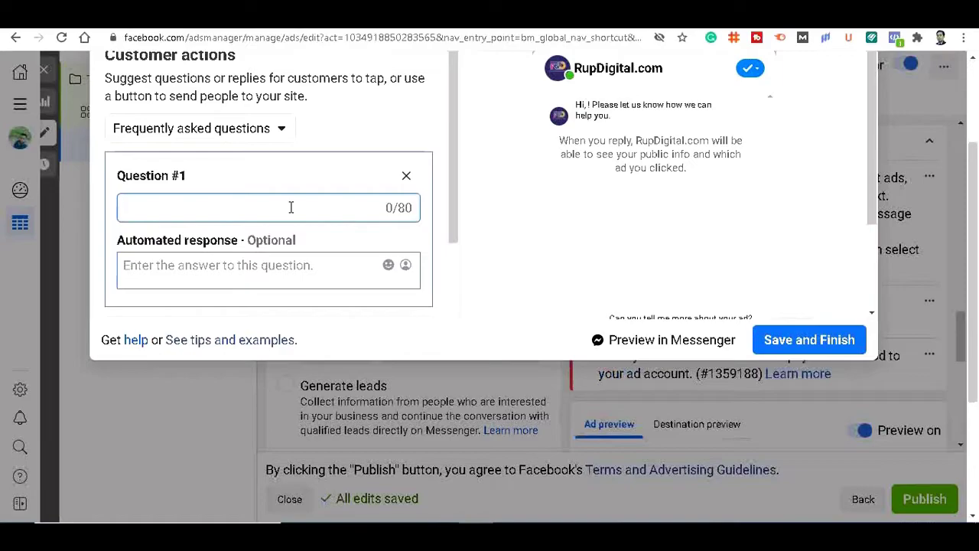
{"action": "type", "text": "I"}
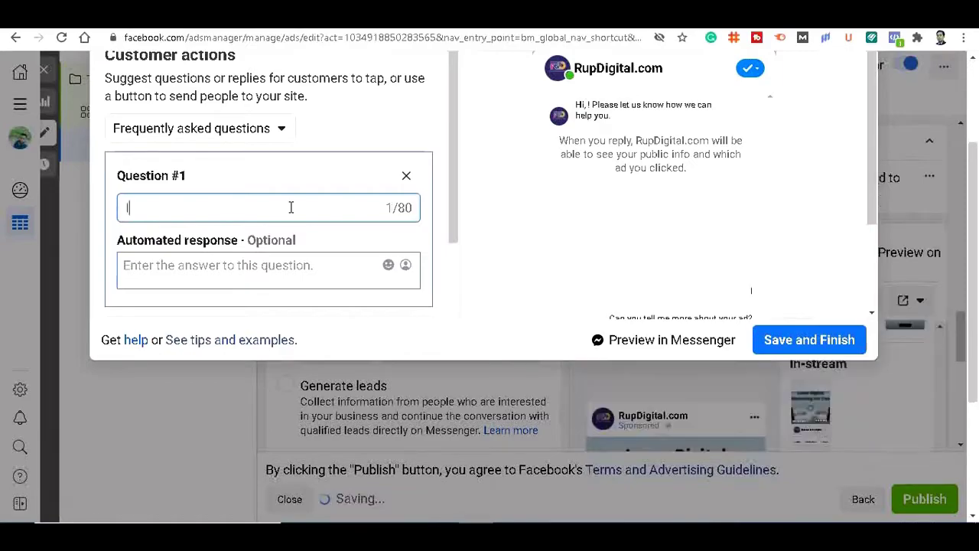
{"action": "type", "text": " am Interested."}
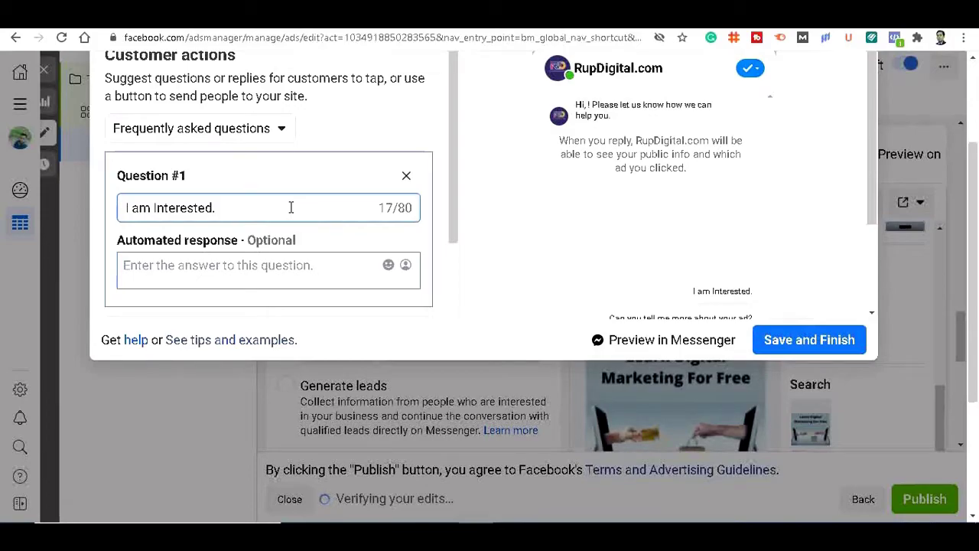
{"action": "type", "text": " Can you "}
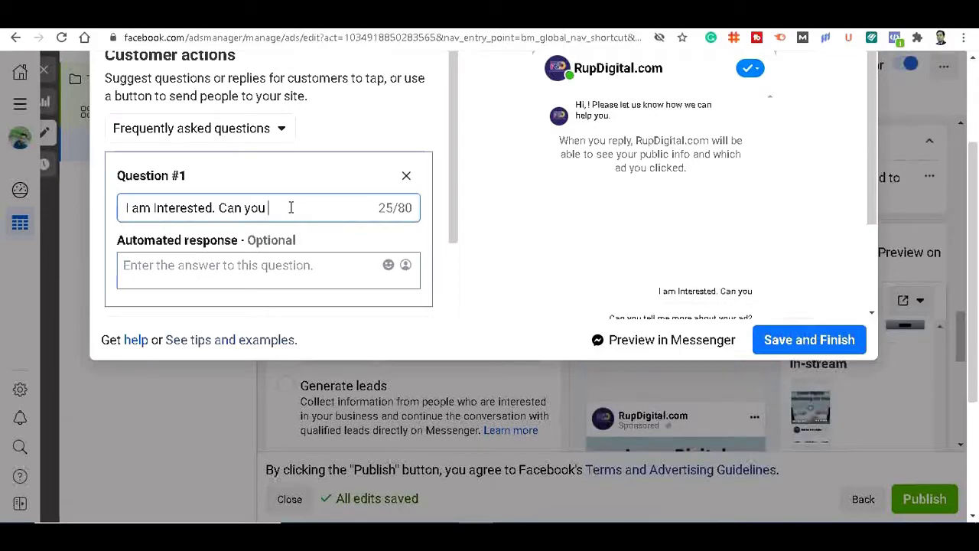
{"action": "type", "text": "provide me your "}
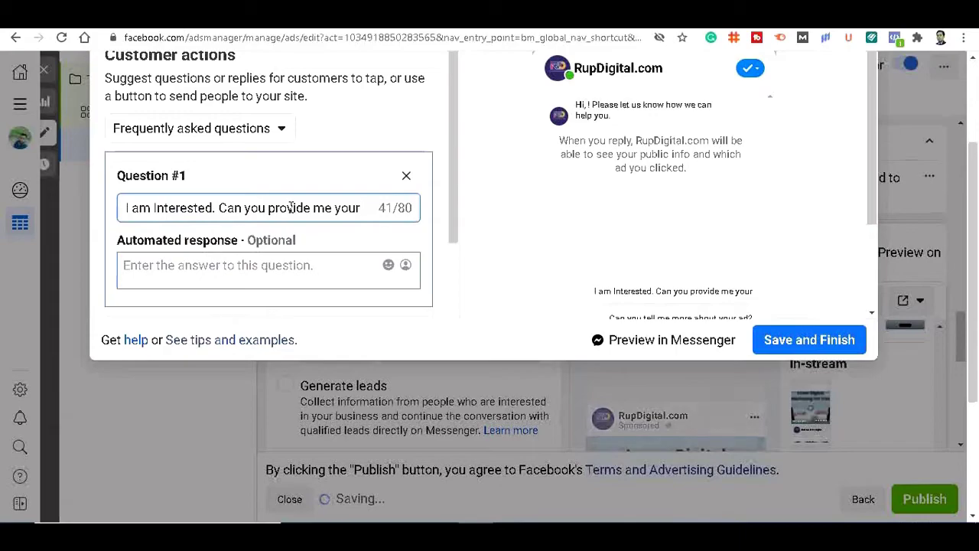
{"action": "type", "text": "your "}
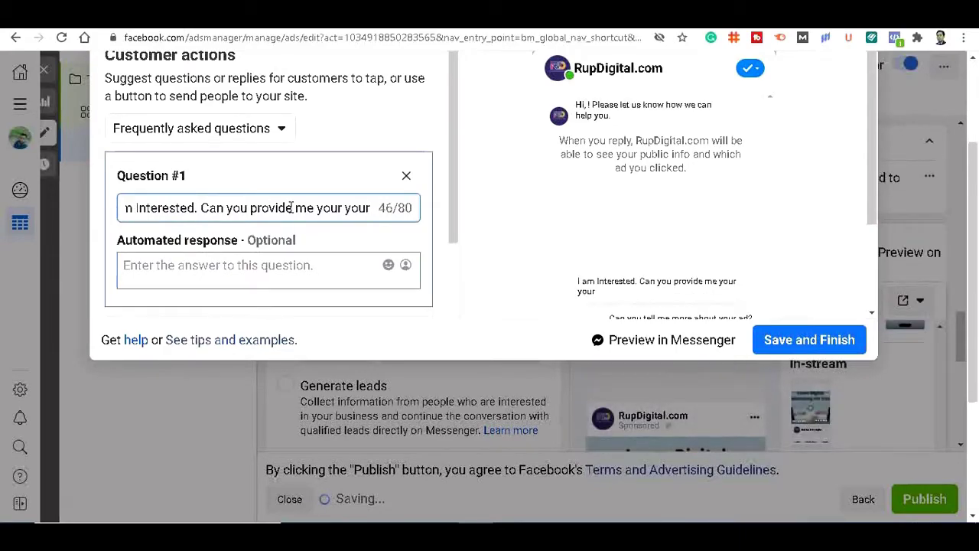
{"action": "type", "text": "Free course link?"}
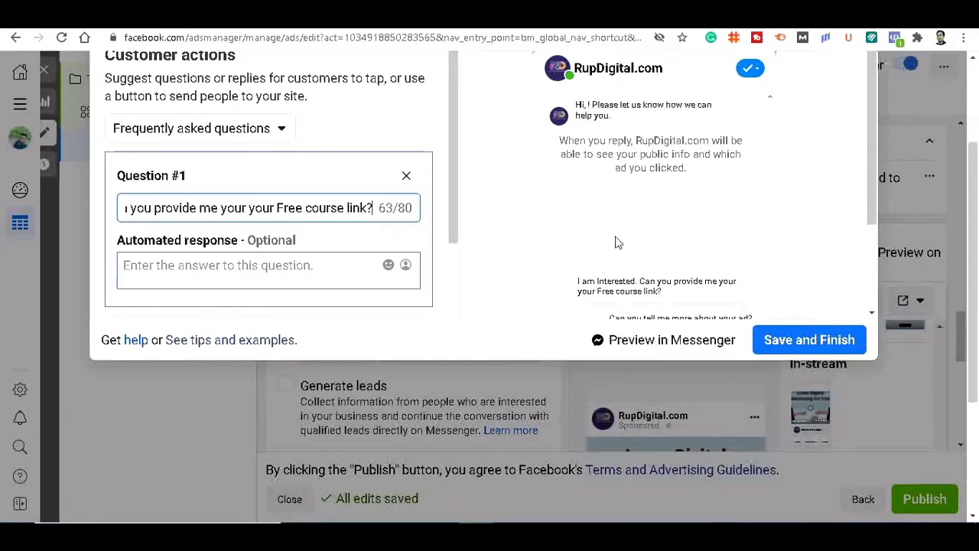
Step: Save and finish the message template with question 1's automated response left empty, and review the ad's tracking settings and preview
{"action": "scroll", "coordinate": [706, 263], "scroll_direction": "down", "scroll_amount": 2}
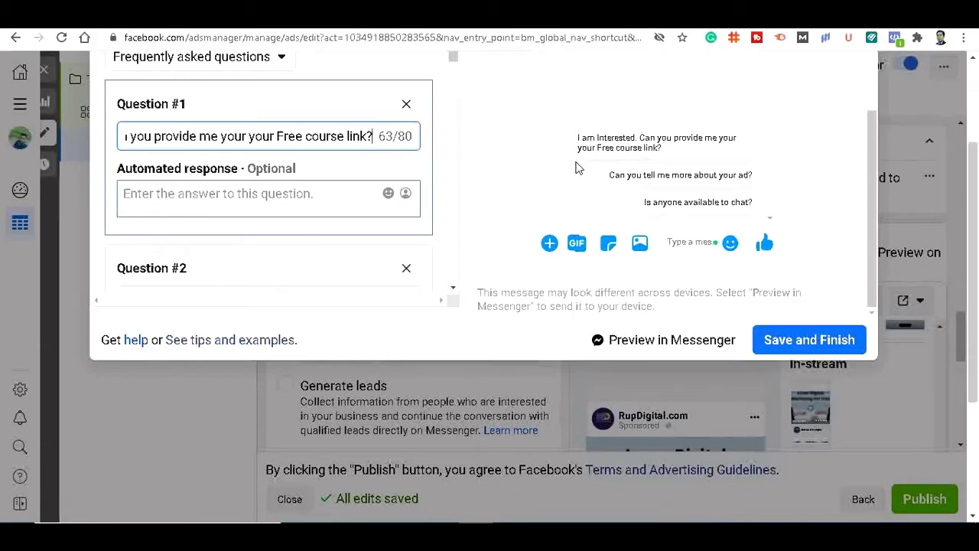
{"action": "left_click", "coordinate": [181, 200]}
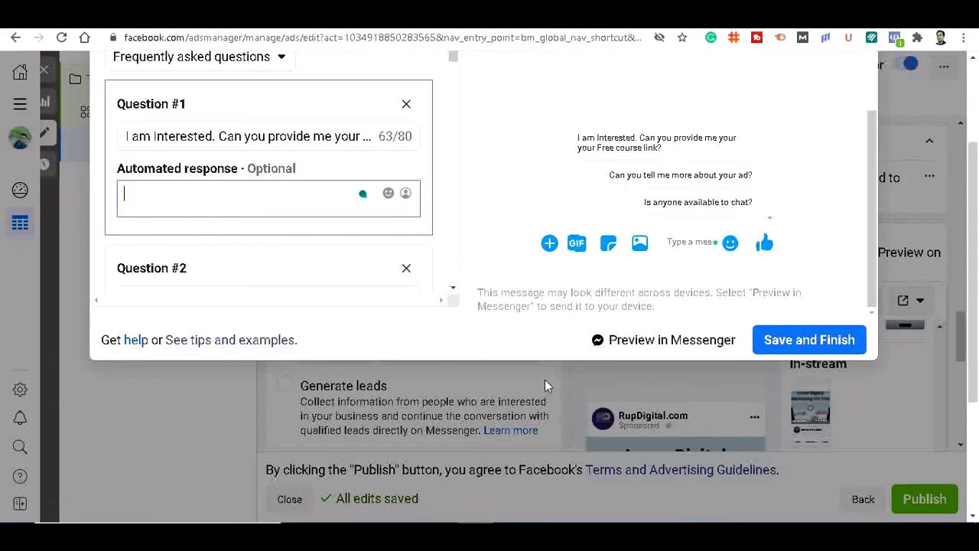
{"action": "left_click", "coordinate": [822, 345]}
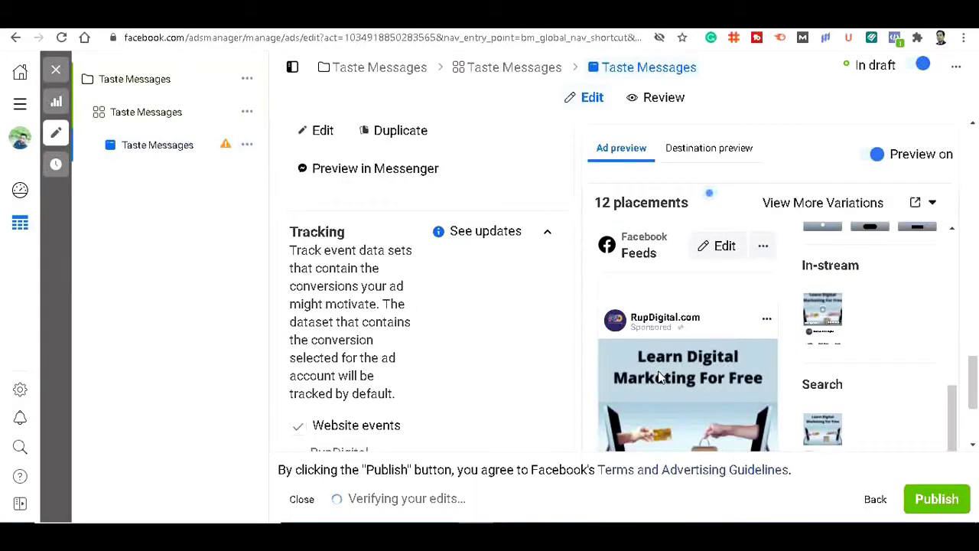
{"action": "scroll", "coordinate": [659, 370], "scroll_direction": "down", "scroll_amount": 3}
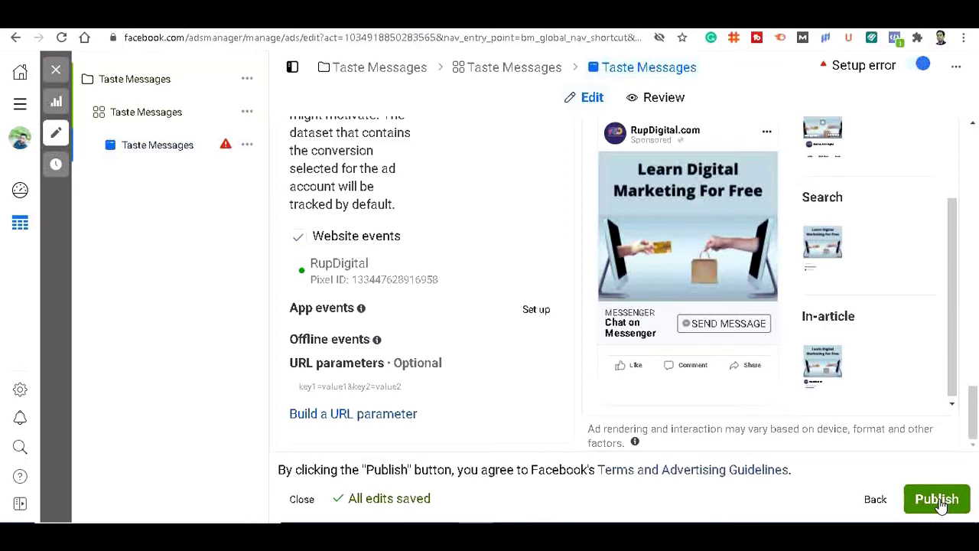
{"action": "scroll", "coordinate": [489, 330], "scroll_direction": "up", "scroll_amount": 3}
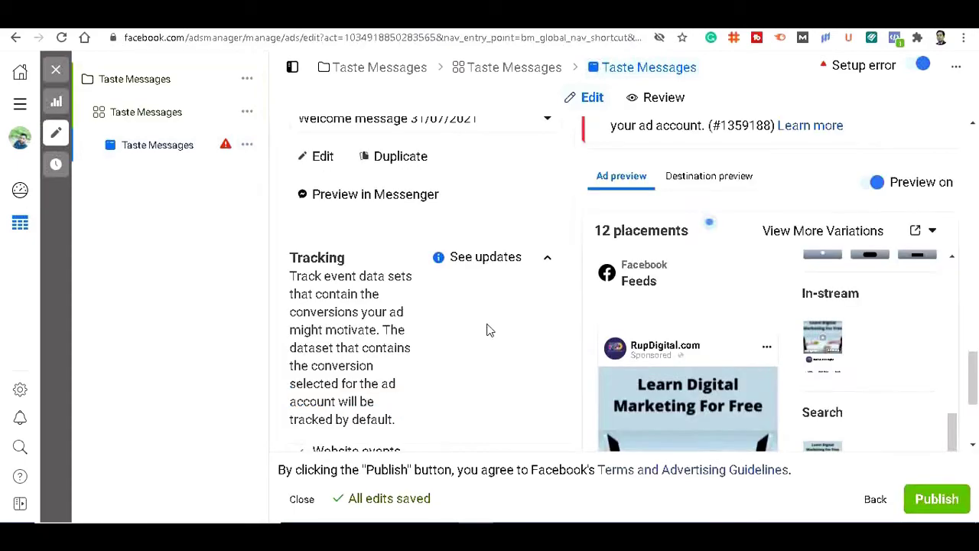